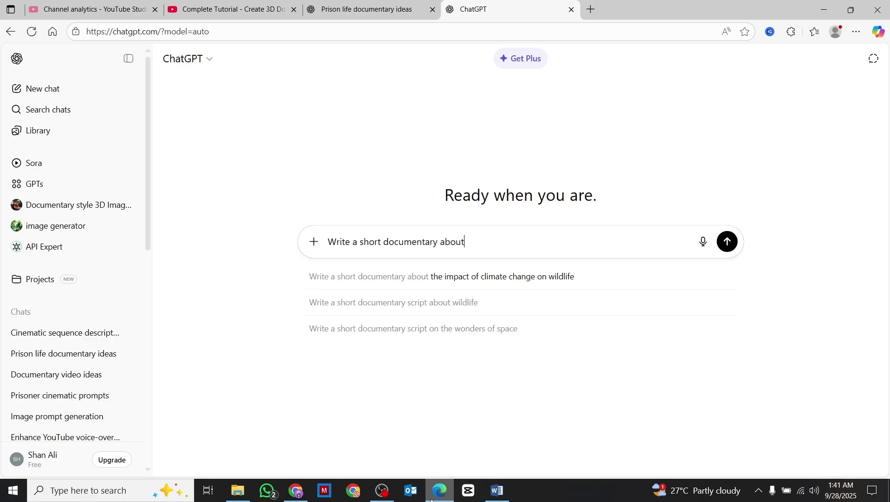
Step: Complete the request as "Write a short documentary about life of prison", submit it and read through the generated script
text(life of prison)
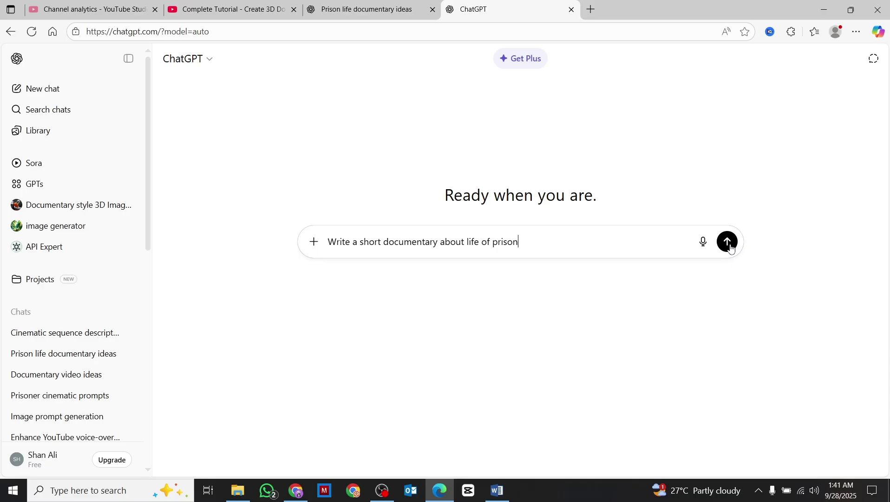
click(729, 242)
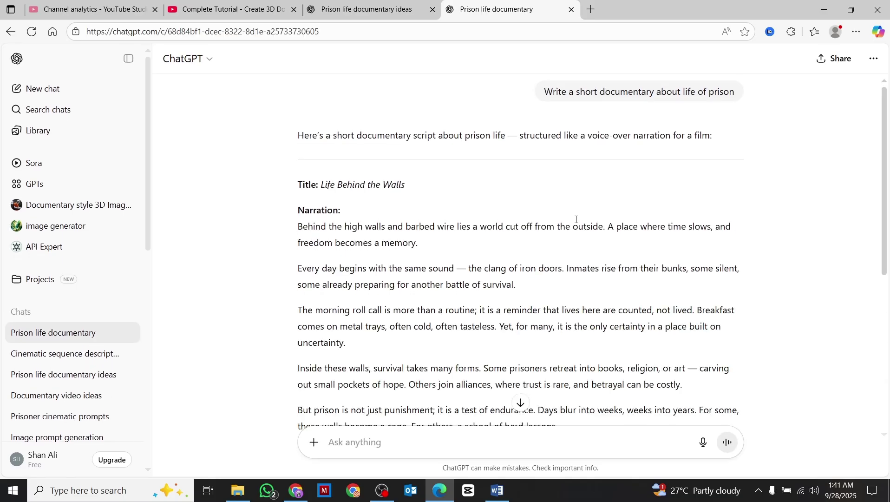
scroll(576, 219, down, 5)
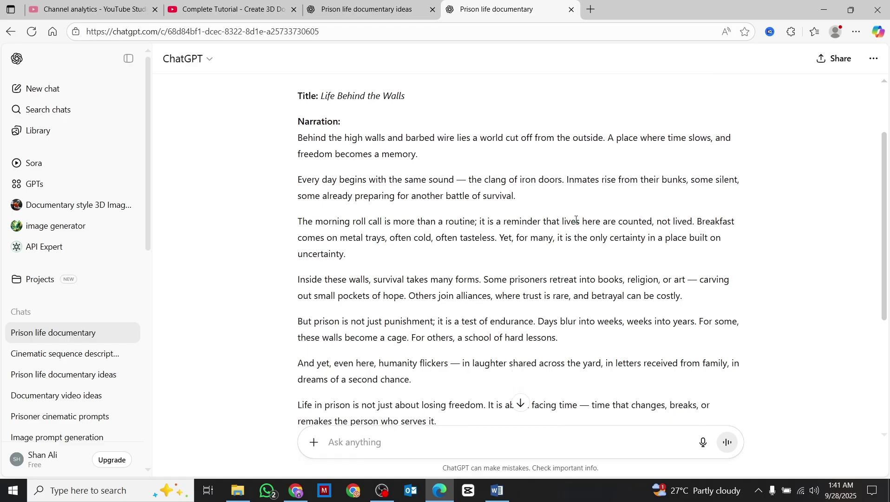
scroll(554, 295, down, 2)
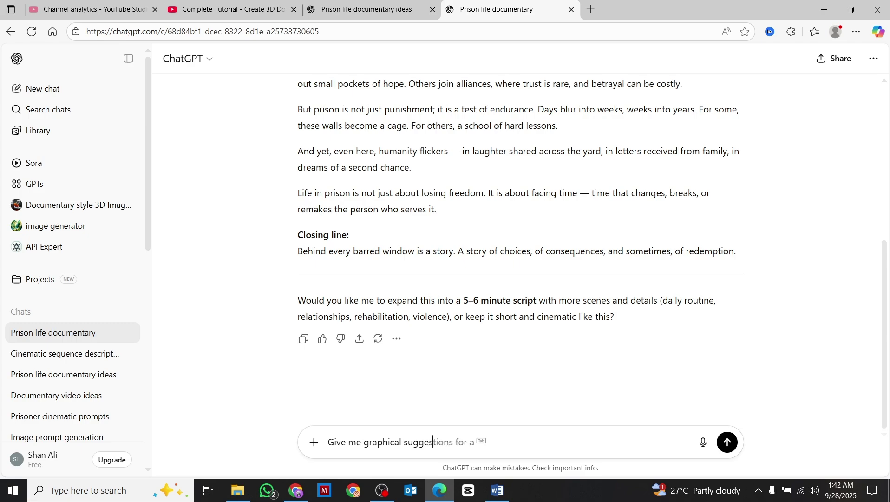
Step: Copy the script's narration paragraphs and submit them with the request "Give me graphical suggestions for :"
scroll(364, 442, up, 5)
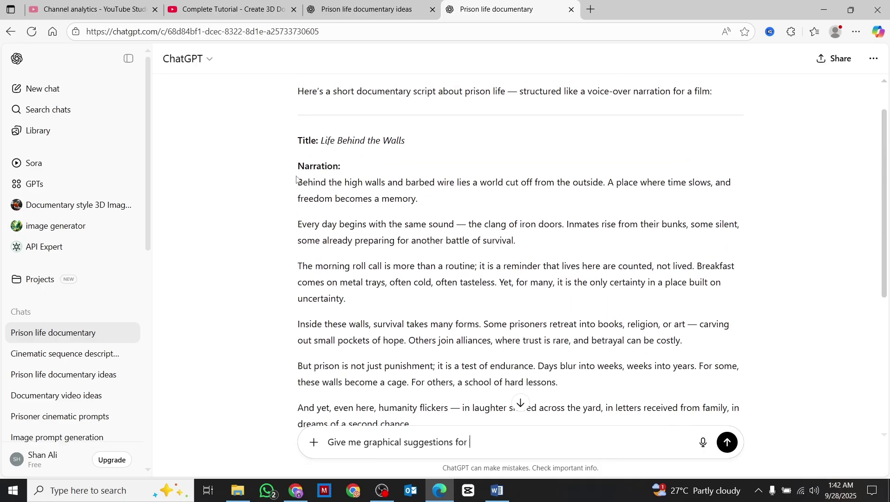
drag(297, 224, 440, 252)
key(ctrl+c)
click(483, 443)
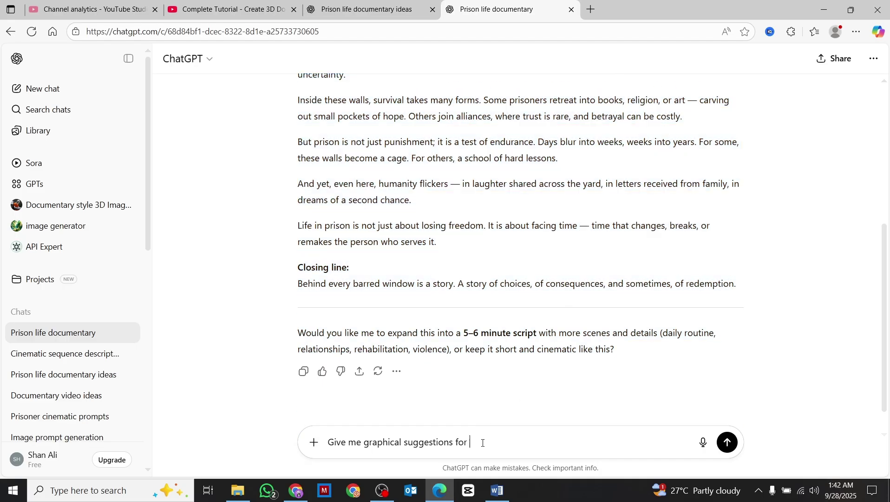
text(:)
key(ctrl+v)
click(727, 441)
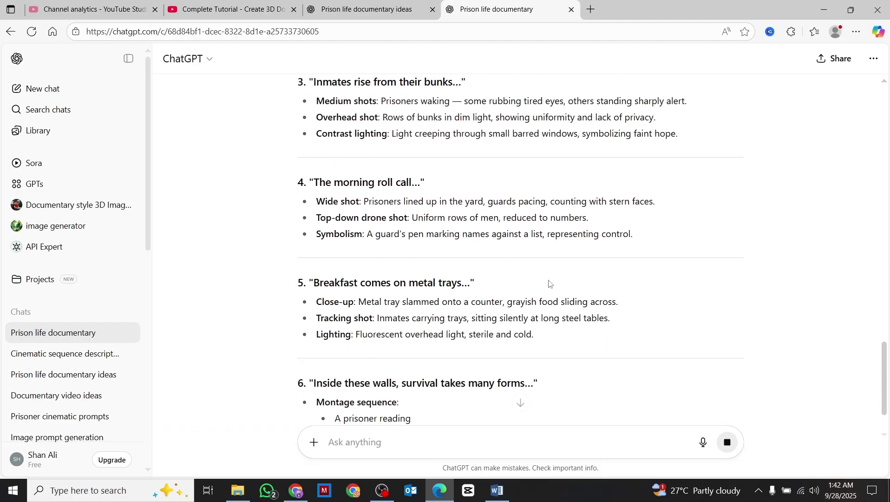
Step: Copy the Opening Scene suggestions, "Behind the high walls and barbed wire...", and submit them to the Documentary style 3D Image generator GPT
scroll(548, 279, up, 20)
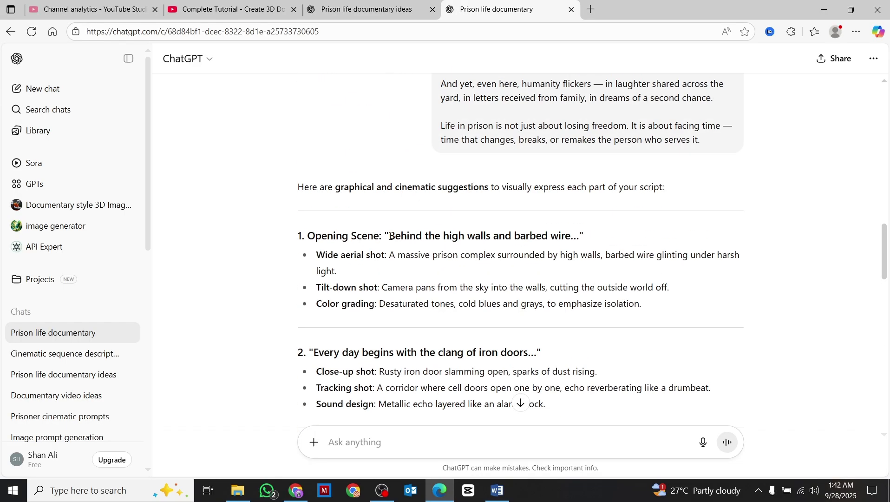
drag(391, 236, 540, 303)
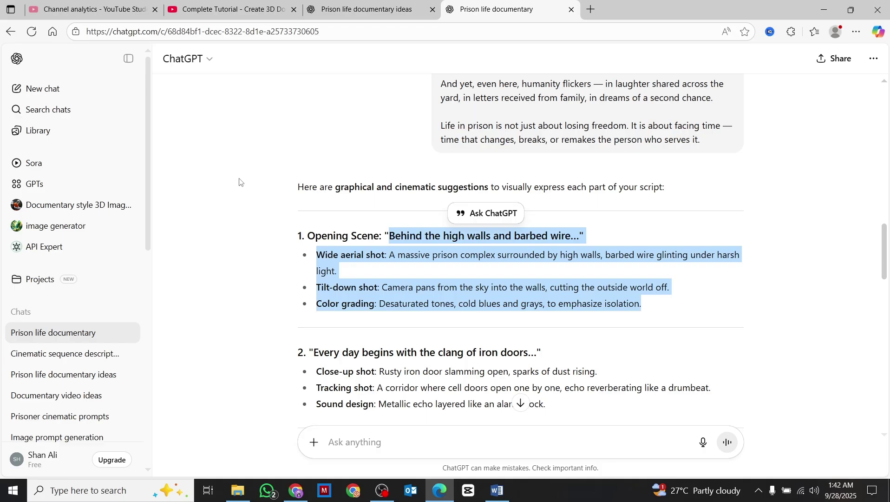
click(367, 9)
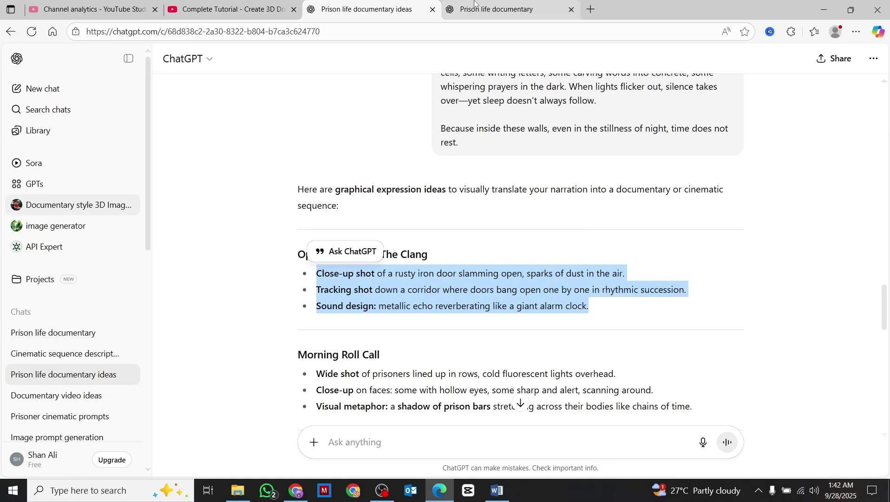
click(93, 207)
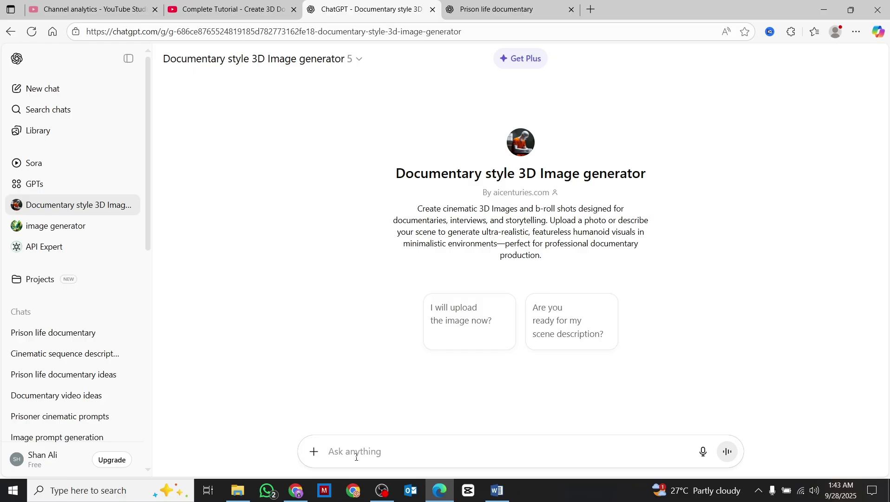
key(ctrl+v)
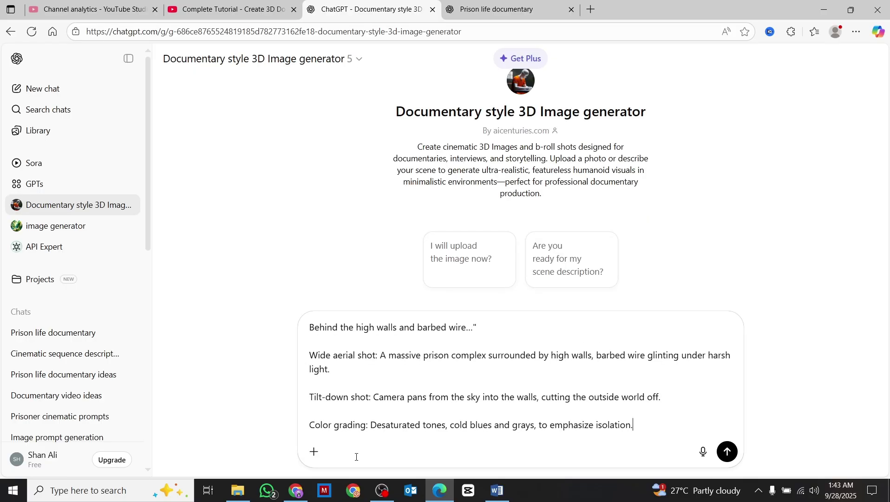
click(727, 452)
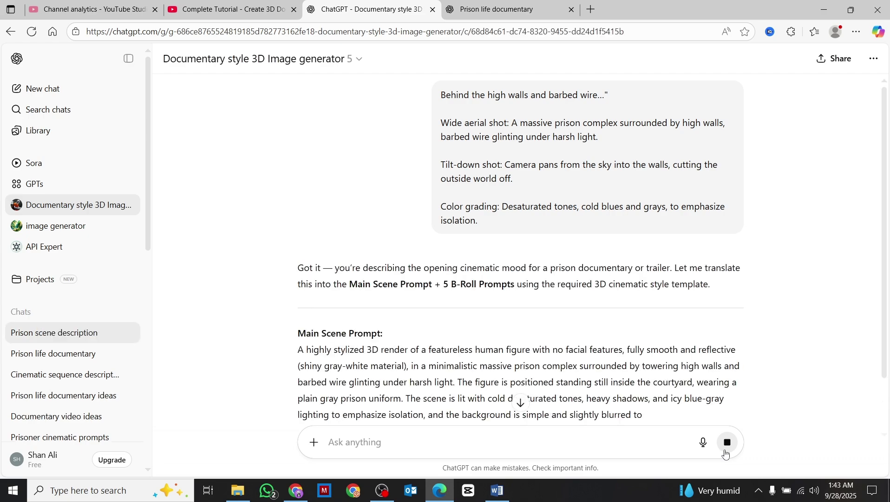
Step: Copy the Main Scene Prompt for the prison courtyard and generate images from it in Grok Imagine
scroll(638, 349, down, 4)
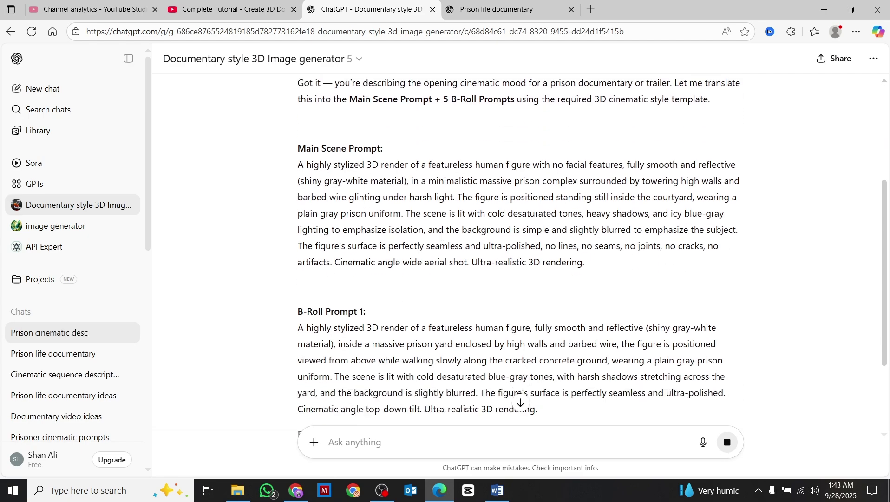
drag(300, 165, 569, 260)
key(ctrl+c)
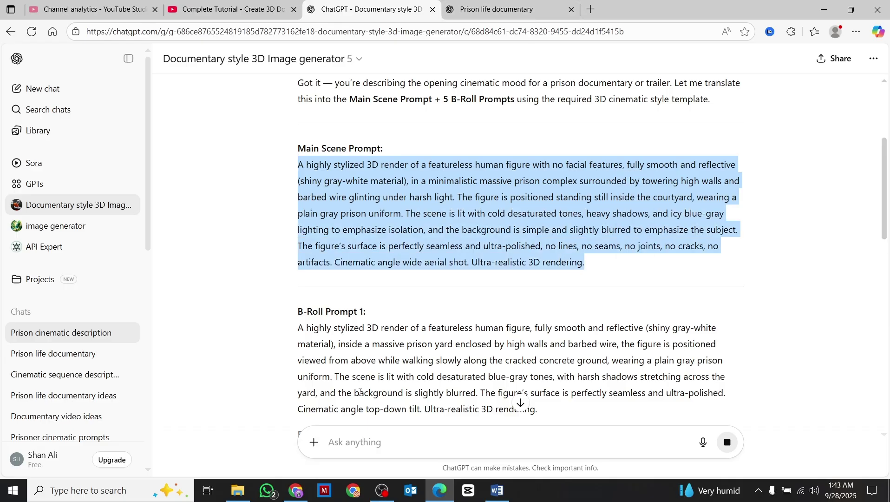
click(298, 497)
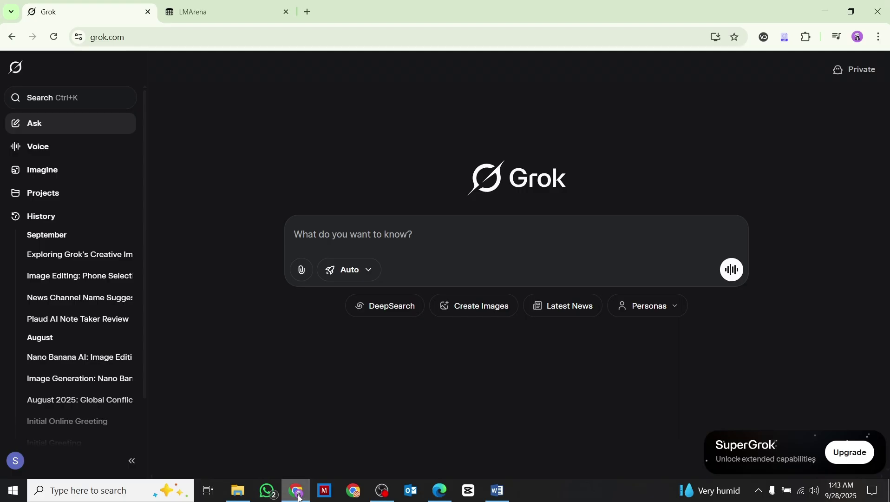
click(55, 175)
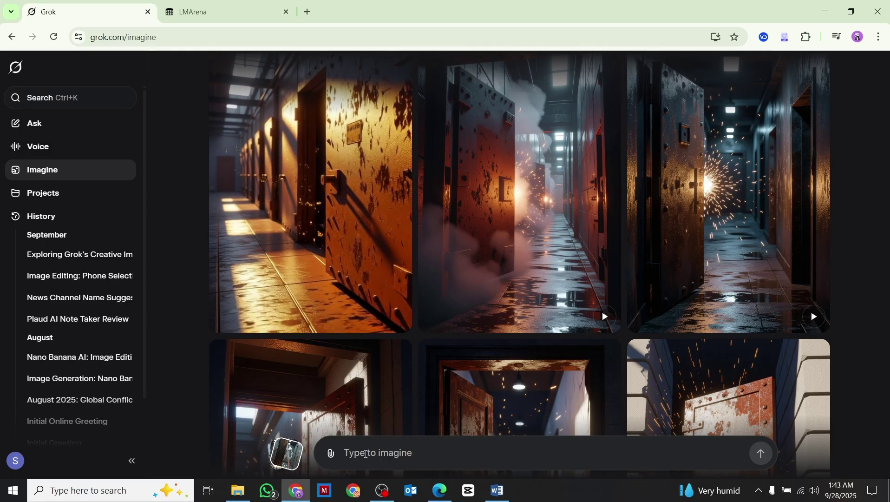
key(ctrl+v)
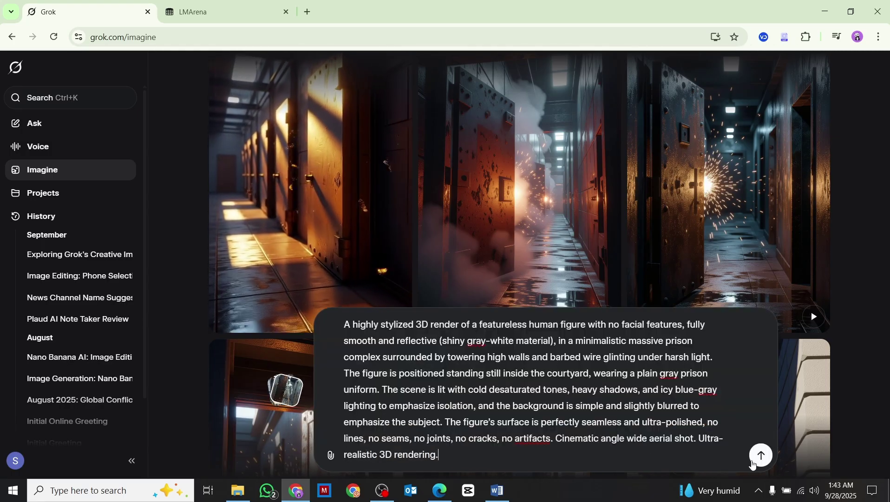
click(761, 456)
Step: Choose an image of the faceless prisoner in the sunlit courtyard, turn it into a video and download it
scroll(638, 388, down, 1)
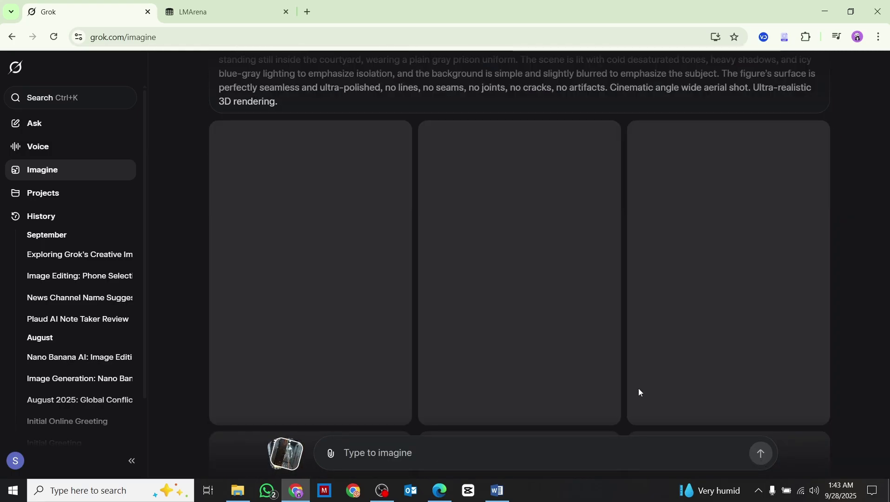
scroll(628, 356, down, 5)
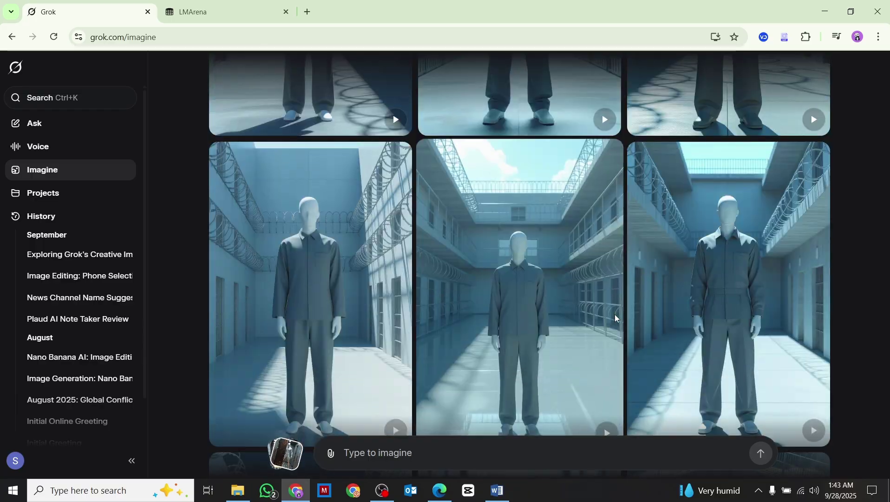
scroll(615, 314, down, 15)
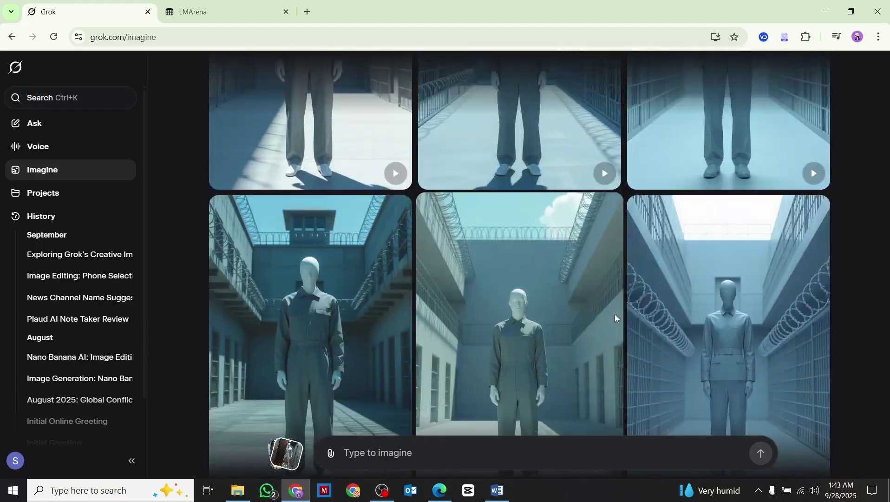
scroll(615, 315, down, 10)
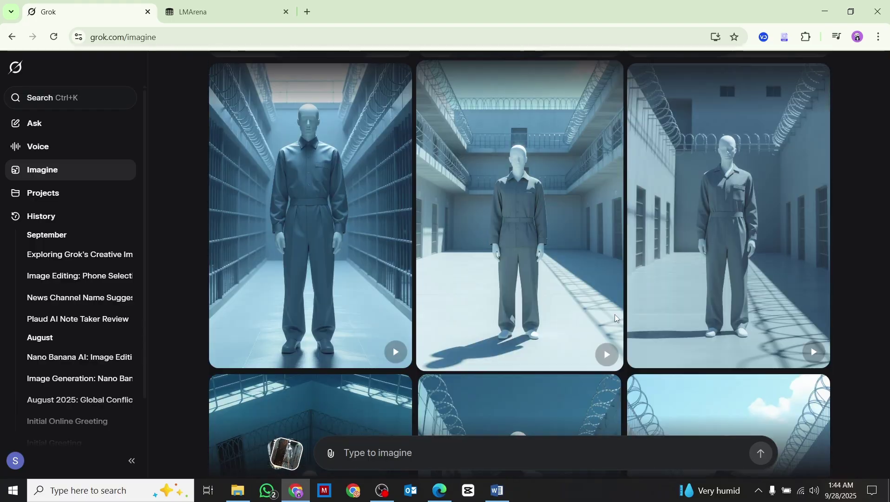
scroll(615, 314, down, 10)
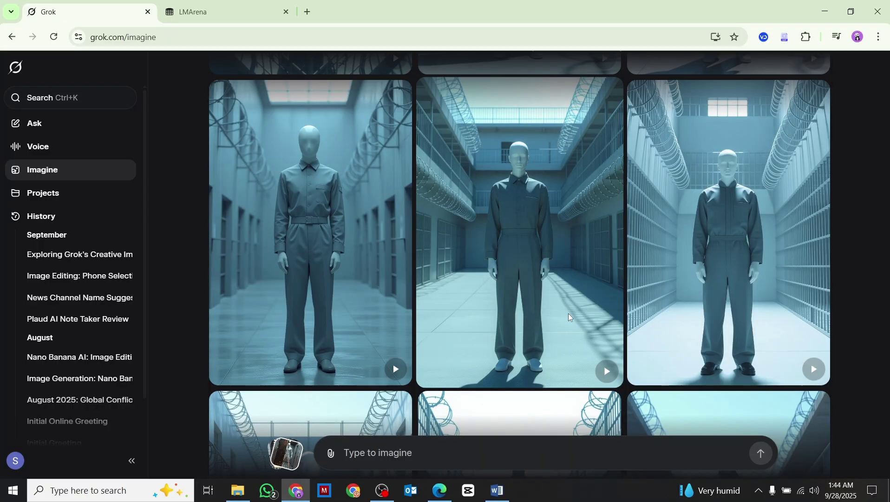
click(568, 313)
click(665, 417)
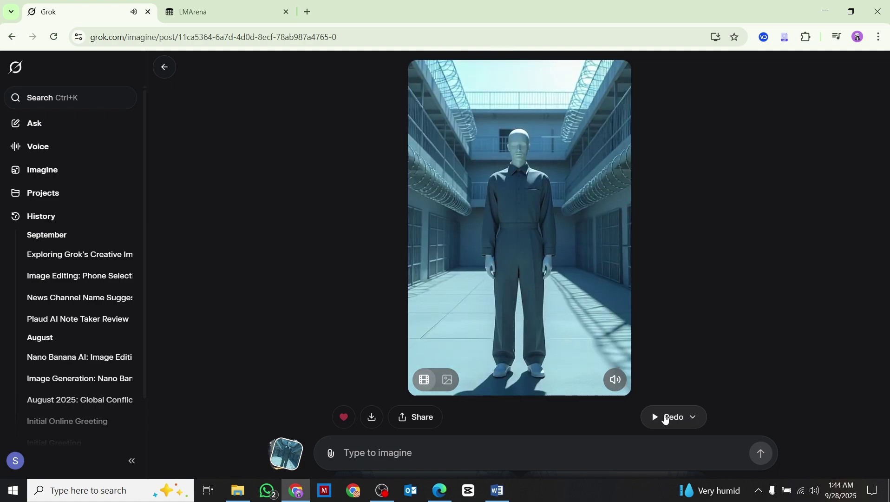
click(372, 416)
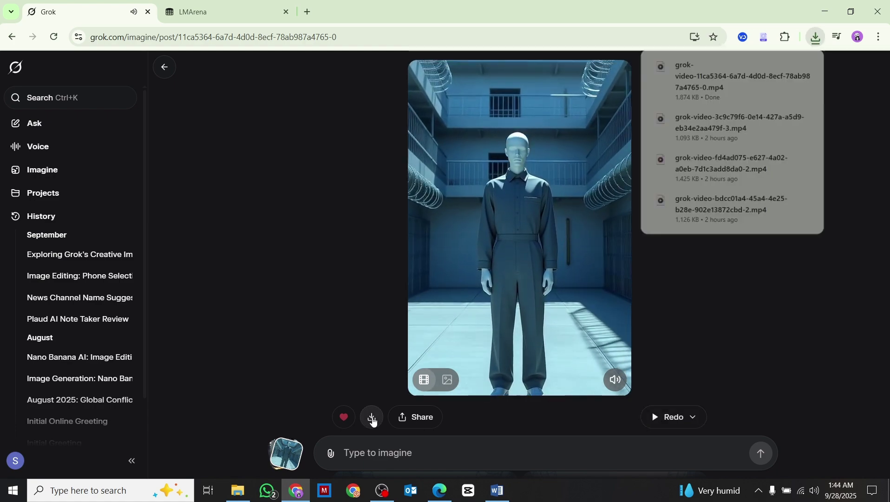
Step: Choose the image of the faceless prisoner in the dark cell block, make a video from it and download it
scroll(538, 294, down, 10)
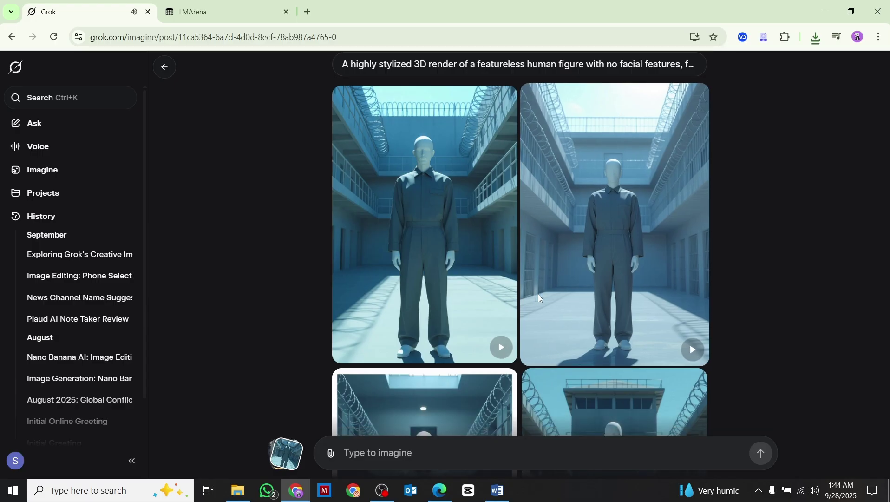
scroll(538, 294, down, 3)
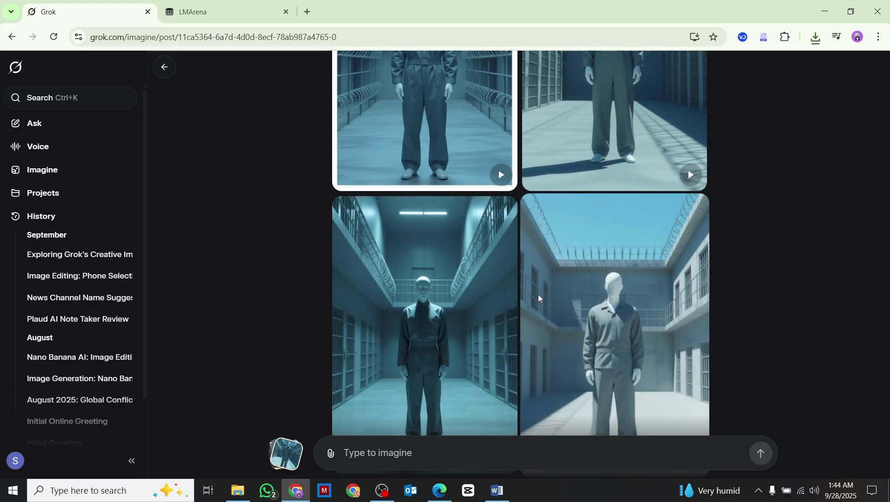
scroll(454, 230, down, 2)
click(454, 229)
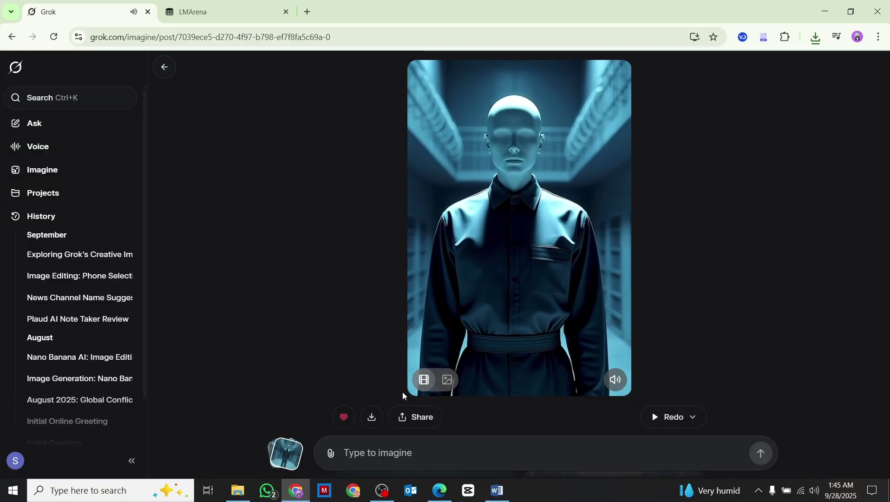
click(373, 418)
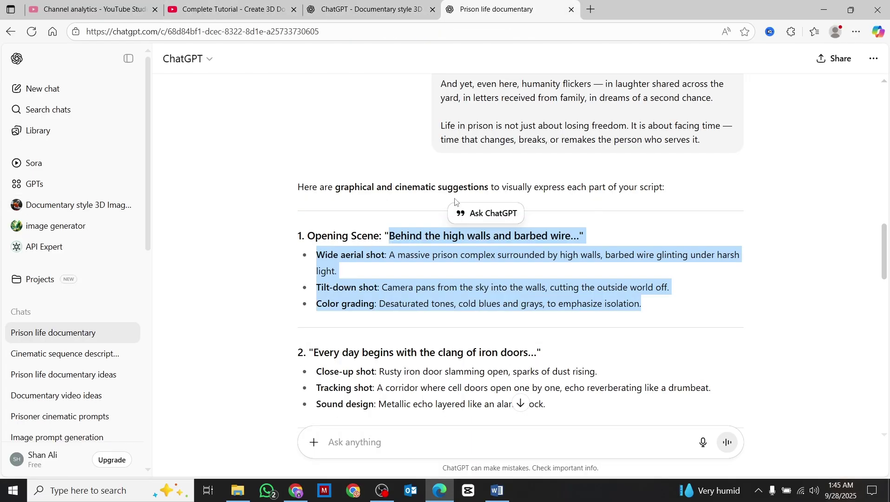
Step: In ChatGPT, copy the scene 2 suggestions, "Every day begins with the clang of iron doors...", and submit them to the 3D Image generator chat
scroll(318, 219, down, 3)
drag(318, 218, 374, 277)
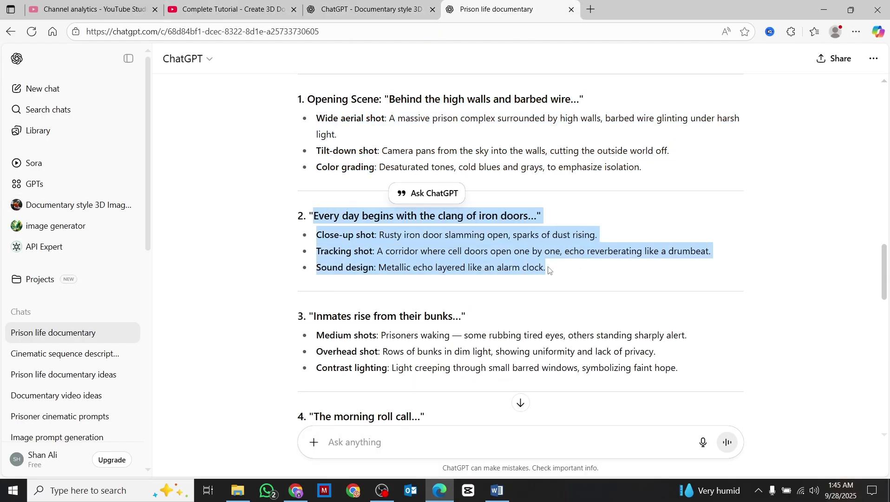
key(ctrl+shift+Tab)
click(344, 440)
text(Every day begins with the clang of iron doors...  Close-up shot: Rusty iron door slamming open, sparks of dust rising.  Tracking shot: A corridor where cell doors open one by one, echo reverberating like a drumbeat.  Sound design: Metallic echo layered like an alarm clock.)
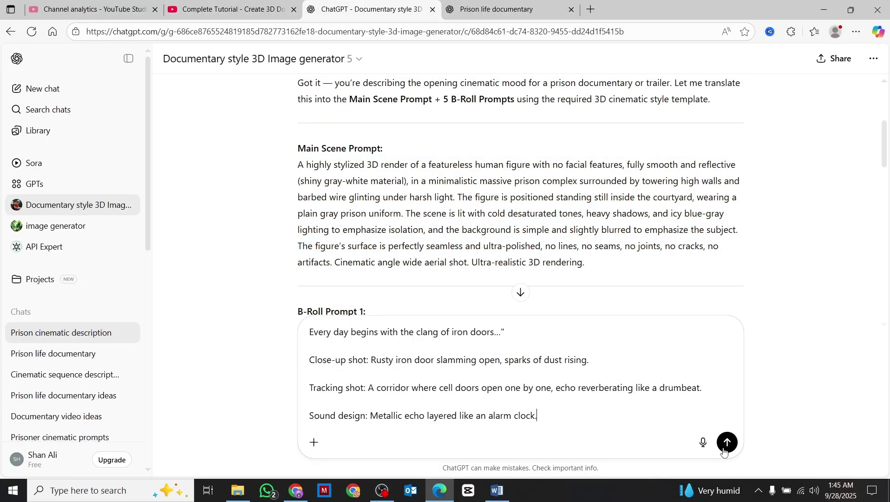
click(725, 450)
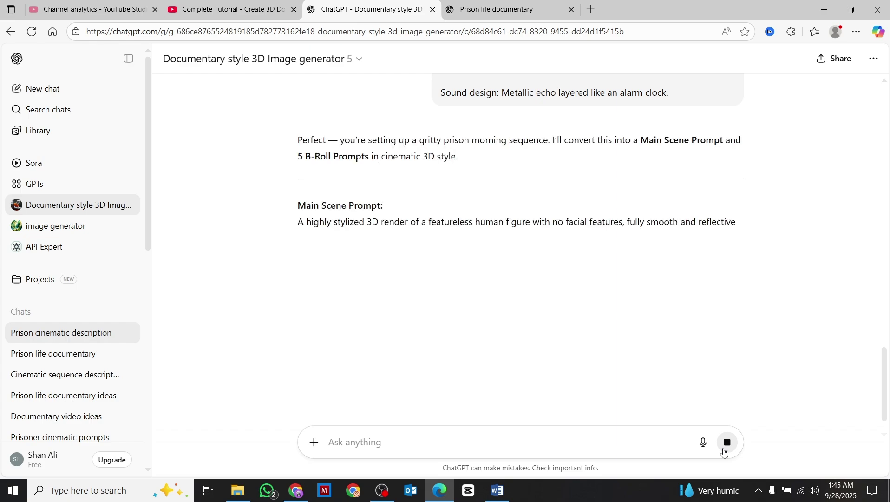
Step: Copy the new Main Scene Prompt about the rusty iron door corridor and generate images from it in Grok Imagine
scroll(533, 276, down, 1)
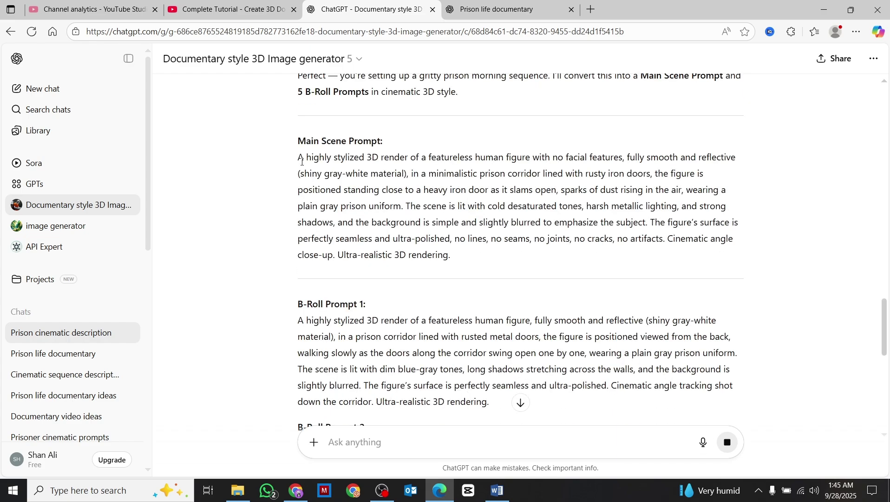
drag(297, 157, 465, 259)
key(ctrl+c)
click(298, 491)
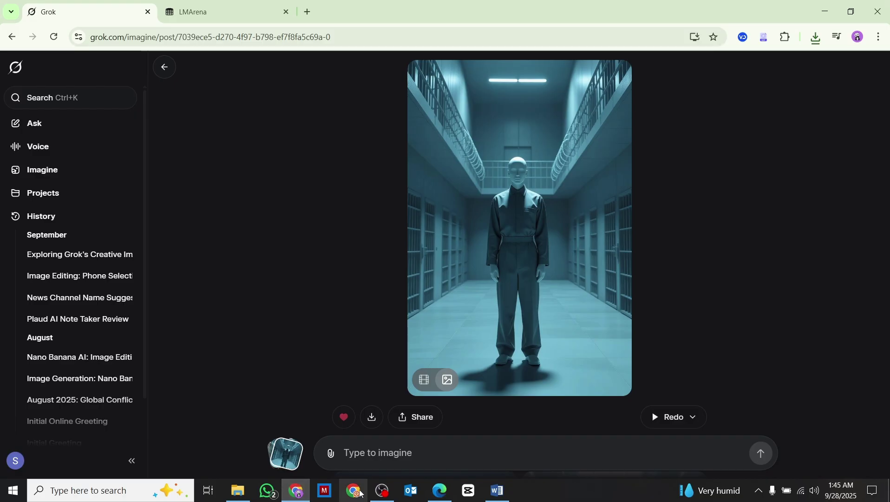
key(ctrl+v)
click(759, 453)
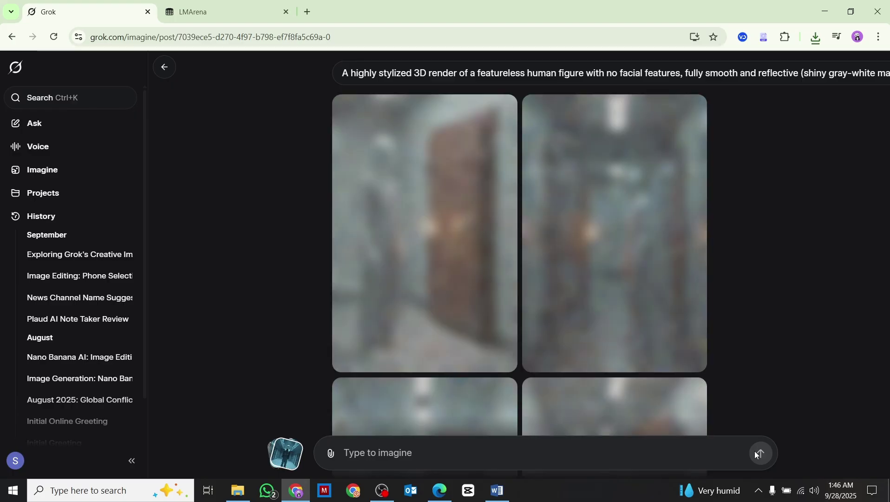
Step: Choose a corridor image of the faceless prisoner beside the sparking rusty iron door and make a video from it
scroll(661, 339, down, 4)
scroll(661, 339, up, 3)
scroll(661, 339, down, 20)
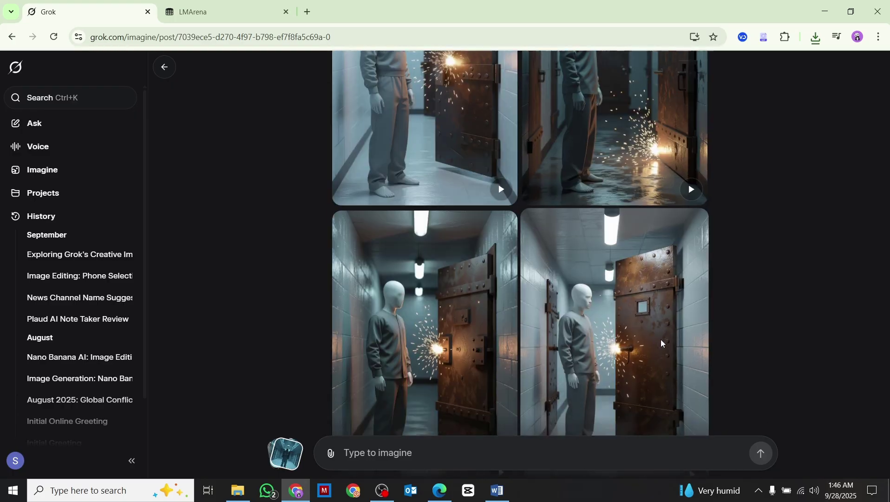
scroll(641, 309, down, 10)
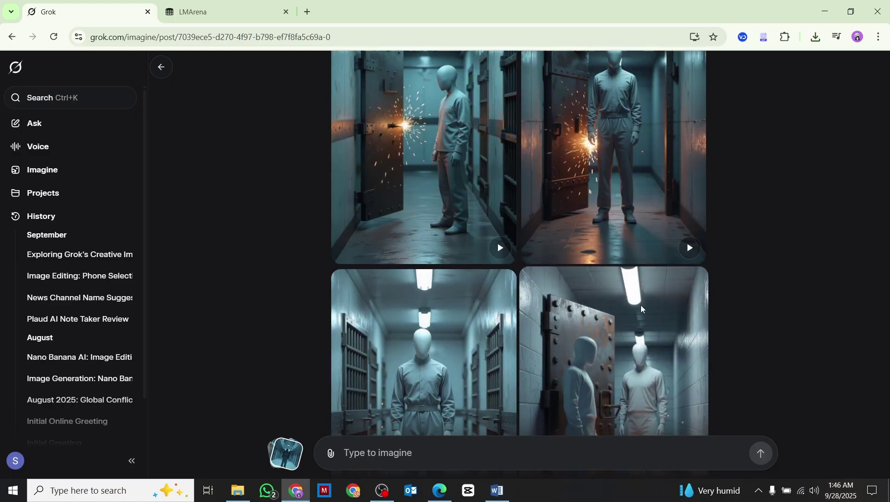
click(584, 354)
click(657, 423)
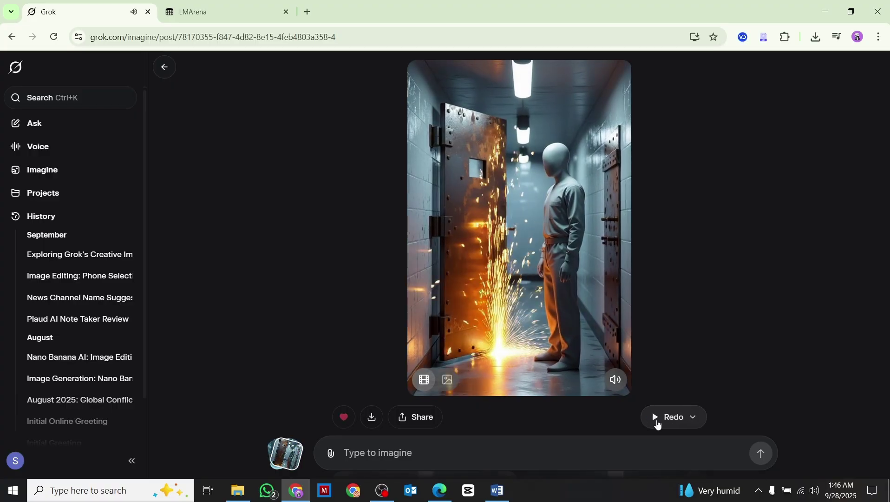
scroll(581, 361, down, 7)
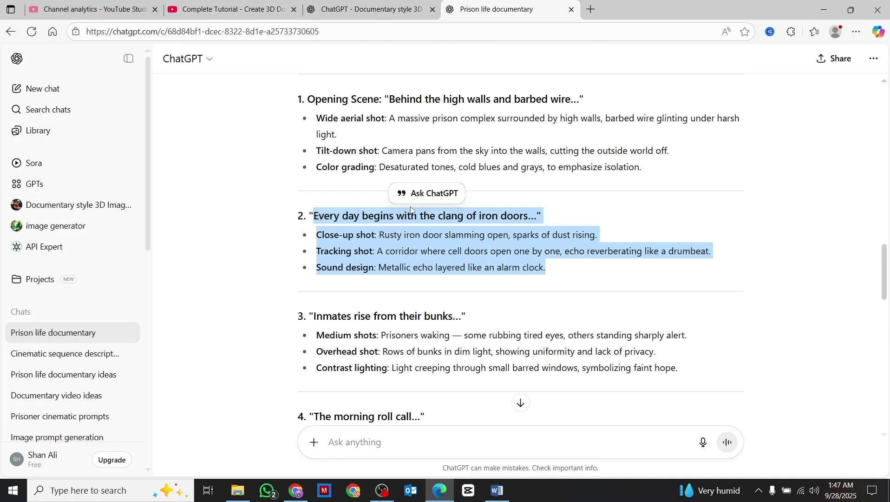
Step: In ChatGPT, copy the scene 3 suggestions, "Inmates rise from their bunks...", and submit them to the 3D Image generator chat
drag(314, 198, 679, 250)
key(ctrl+c)
click(367, 9)
click(418, 442)
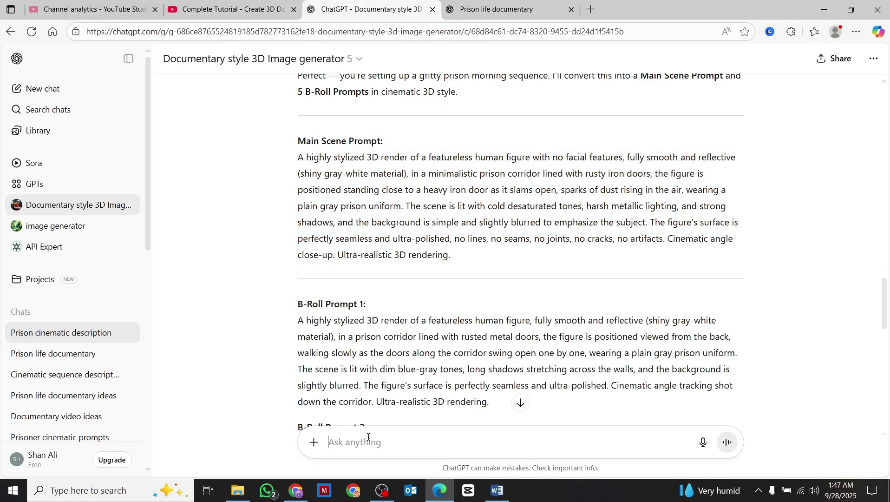
key(ctrl+v)
click(728, 442)
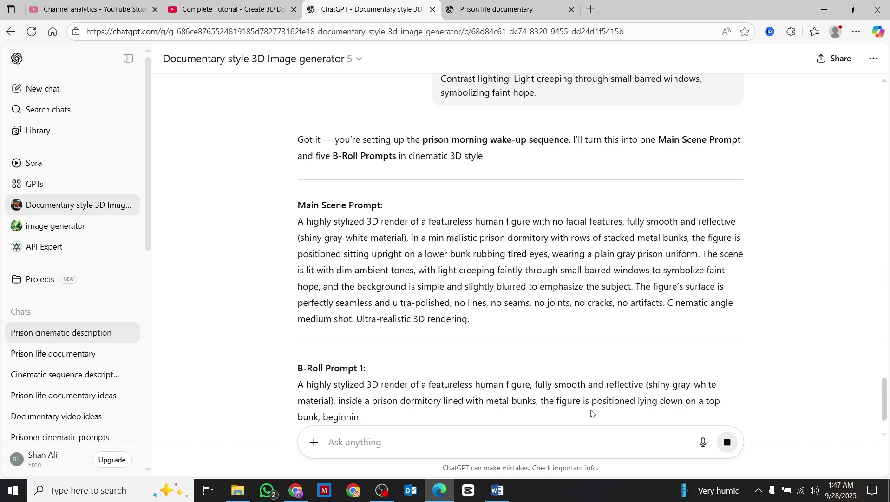
Step: Copy the new Main Scene Prompt about the prison dormitory with stacked metal bunks and generate images from it in Grok Imagine
drag(298, 244, 505, 304)
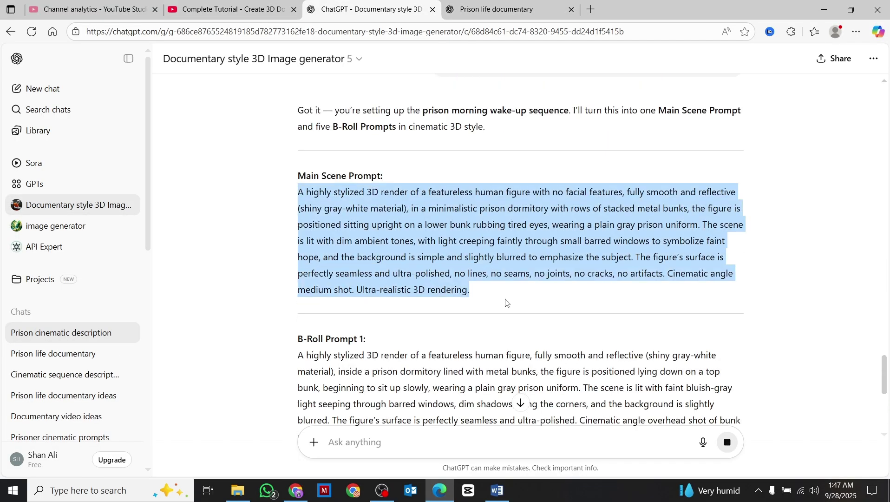
key(ctrl+c)
click(295, 490)
key(ctrl+v)
click(762, 454)
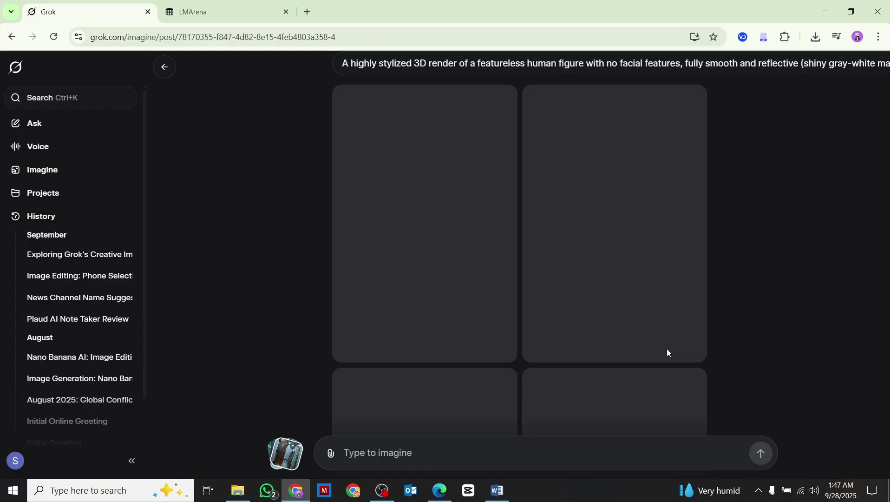
Step: Choose the image of the prisoner sitting on a bunk with hands over the face, make a video from it and download it
scroll(667, 348, down, 5)
click(484, 258)
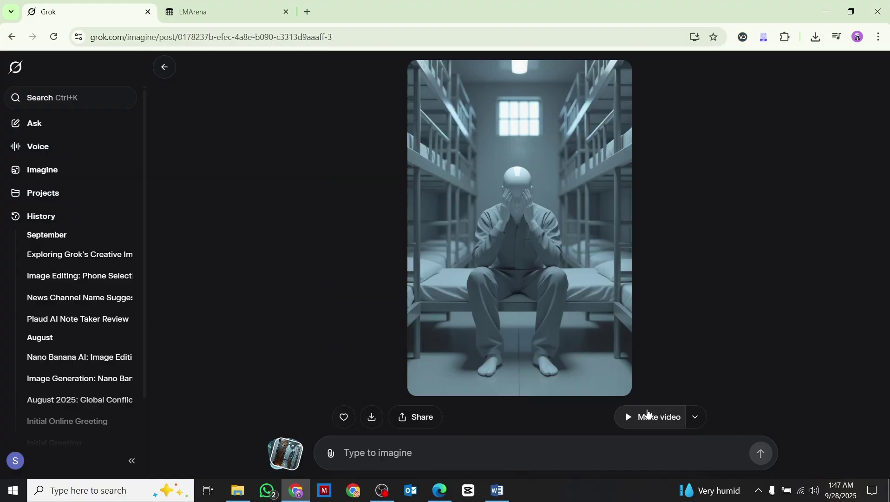
click(647, 414)
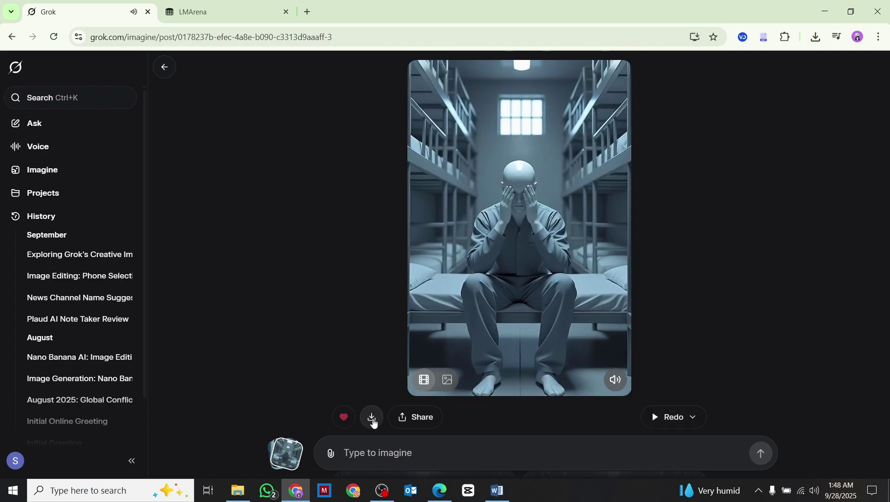
click(372, 418)
Step: In ChatGPT, copy the scene 4 suggestions, "The morning roll call...", and submit them to the 3D Image generator chat
click(440, 490)
click(507, 11)
drag(313, 189, 638, 242)
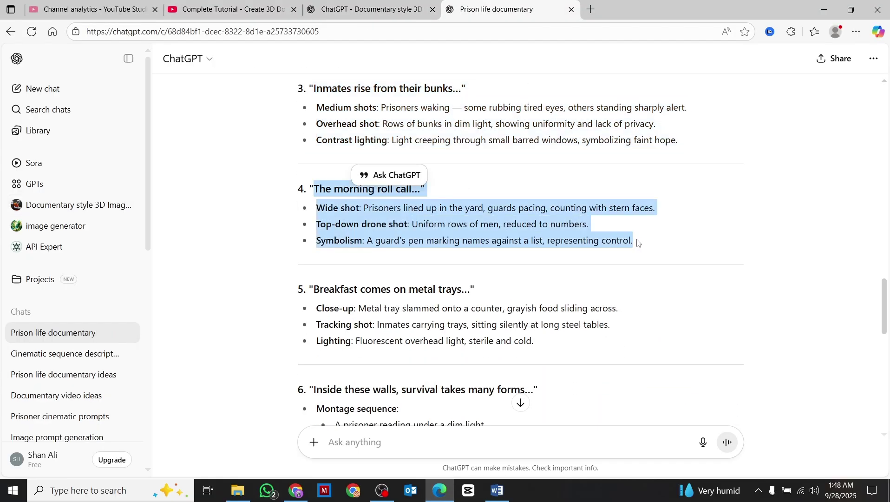
click(393, 13)
key(ctrl+v)
key(Return)
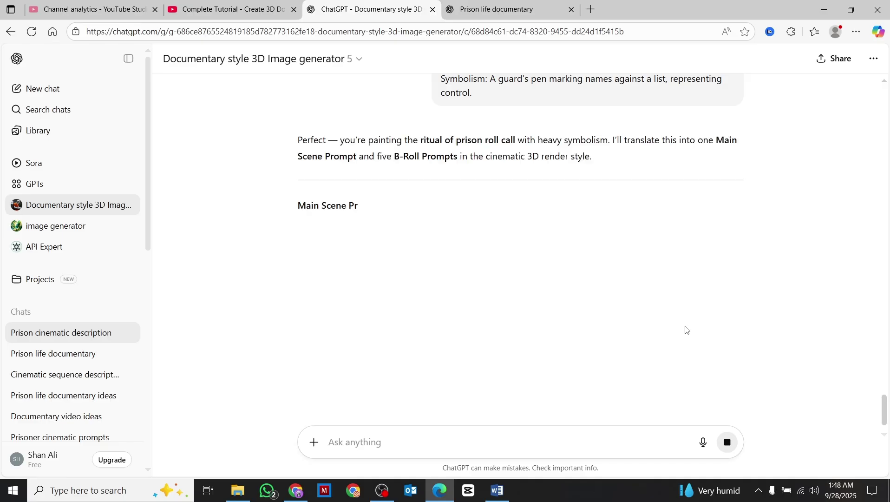
Step: Copy the new Main Scene Prompt about the roll call in the prison yard and generate images from it in Grok Imagine
right_click(588, 291)
triple_click(472, 245)
key(ctrl+c)
click(296, 490)
key(ctrl+v)
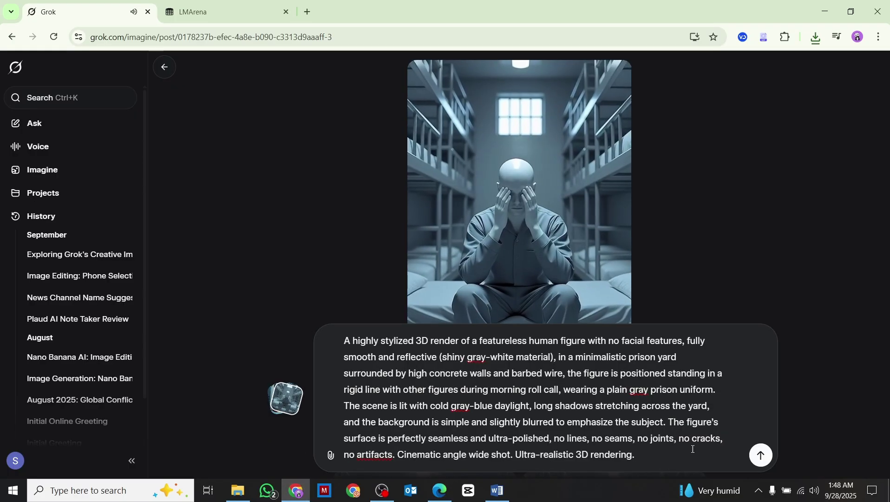
click(762, 454)
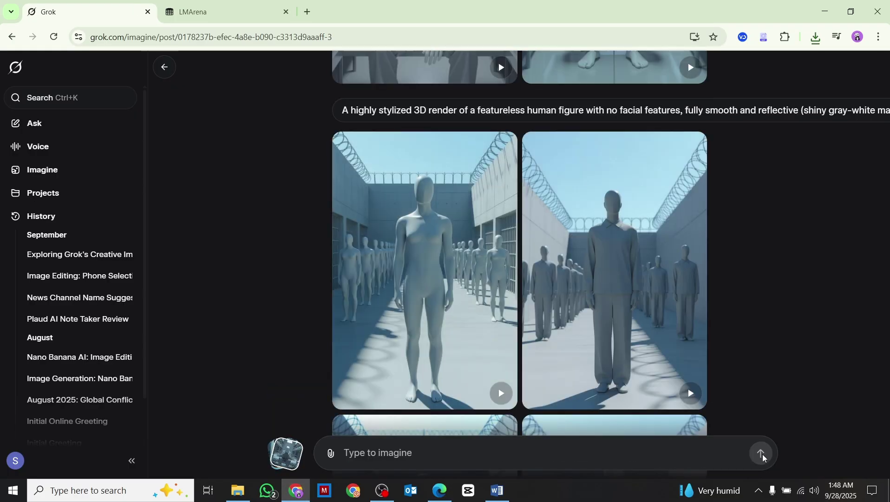
Step: Choose the roll call image of the prisoner in a dark buttoned jacket, make a video from it and download it
scroll(681, 347, down, 6)
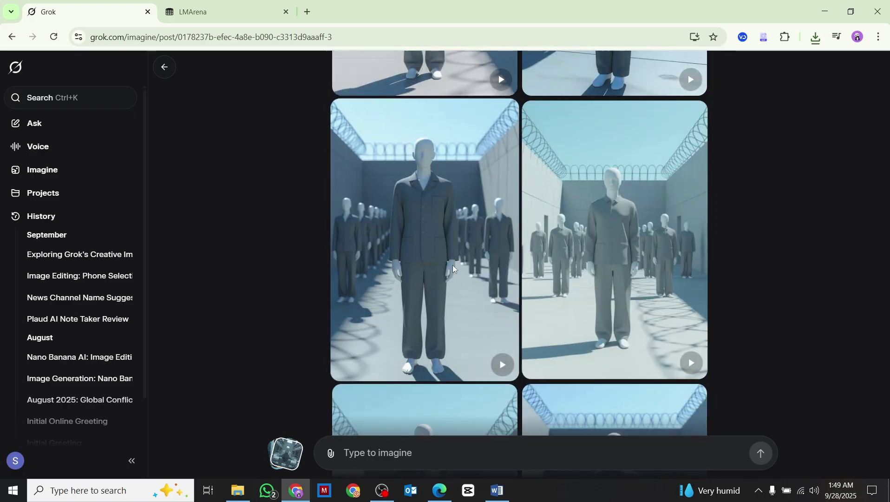
click(453, 267)
click(663, 414)
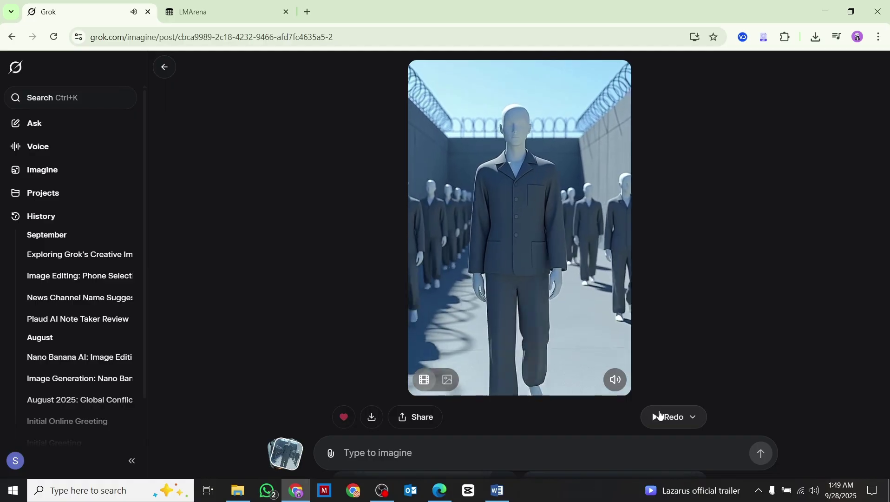
Step: Choose the roll call image of the prisoner in a plain pullover between two long rows, make a video and download it
scroll(659, 370, down, 5)
click(658, 370)
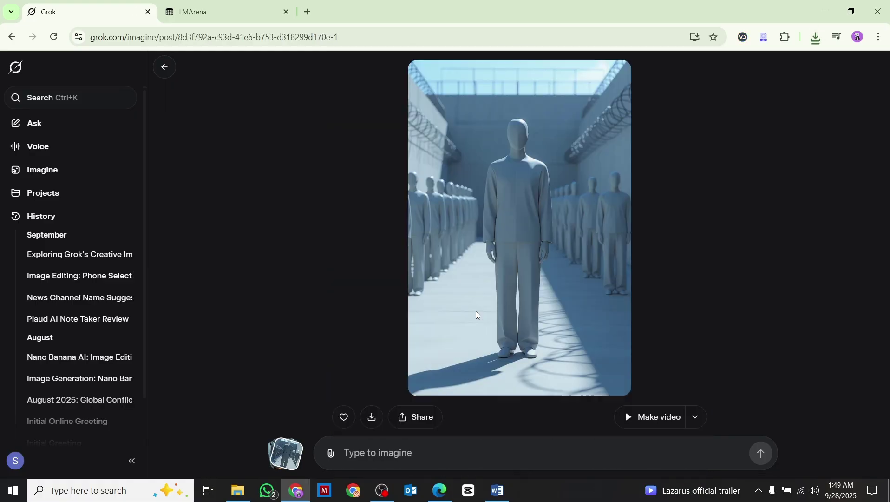
click(653, 419)
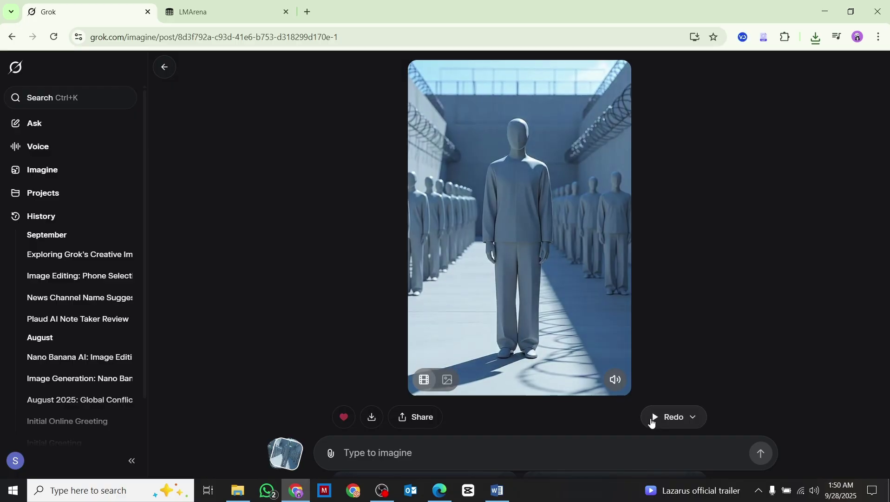
click(372, 417)
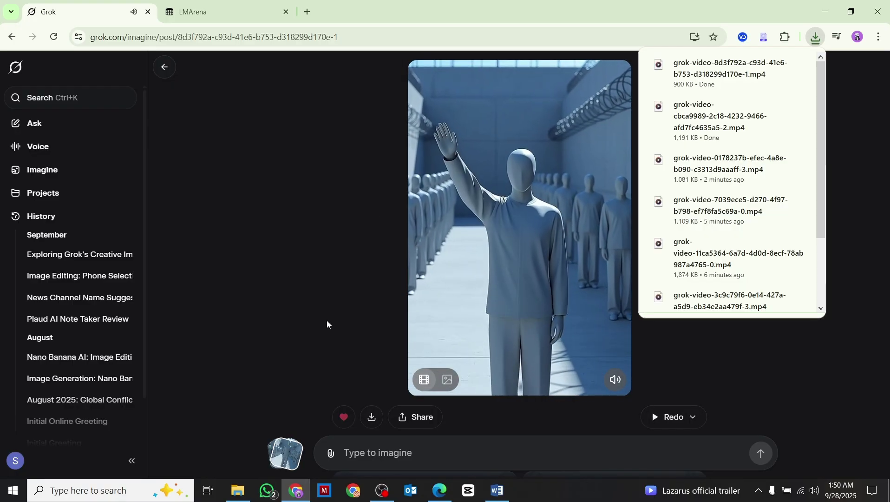
Step: In ChatGPT, copy the scene 5 suggestions, "Breakfast comes on metal trays...", and submit them to the 3D Image generator chat
key(alt+Tab)
key(ctrl+Tab)
drag(362, 206, 534, 239)
key(ctrl+c)
key(ctrl+shift+Tab)
key(ctrl+v)
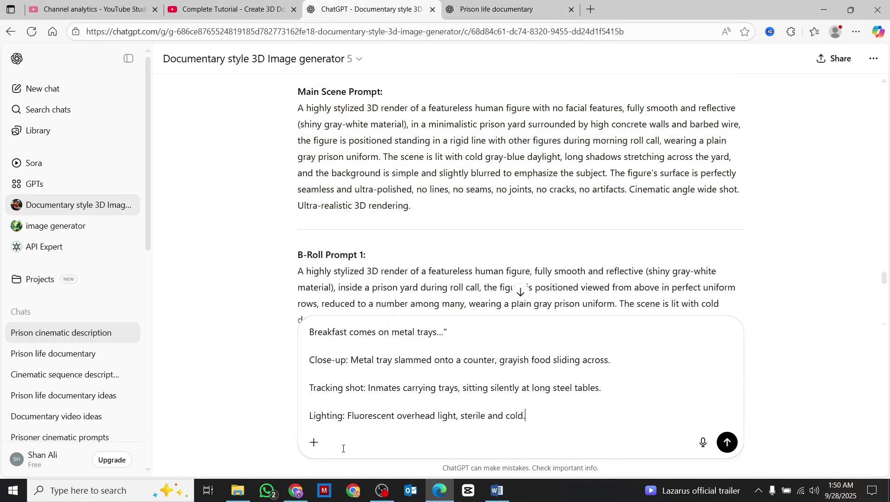
click(728, 442)
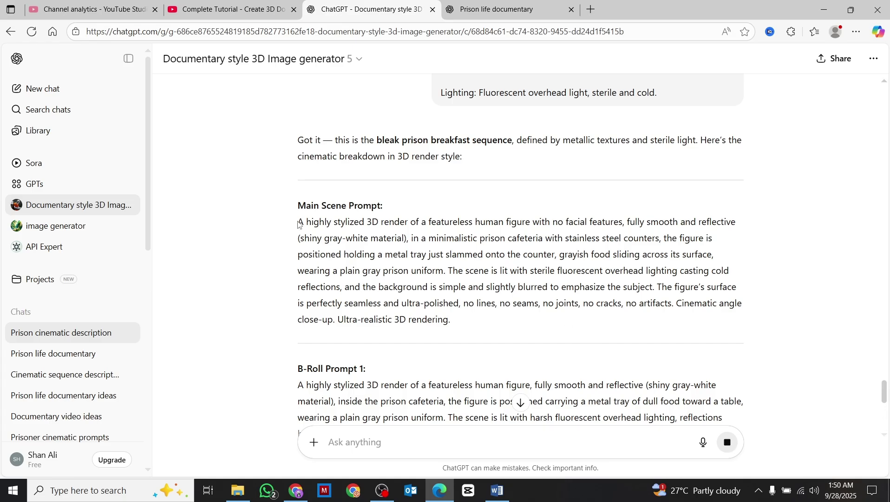
Step: Copy the new Main Scene Prompt about the prison cafeteria with stainless steel counters and generate images from it in Grok Imagine
drag(299, 221, 451, 321)
key(ctrl+c)
key(ctrl+Tab)
key(alt+Tab)
key(ctrl+v)
click(760, 454)
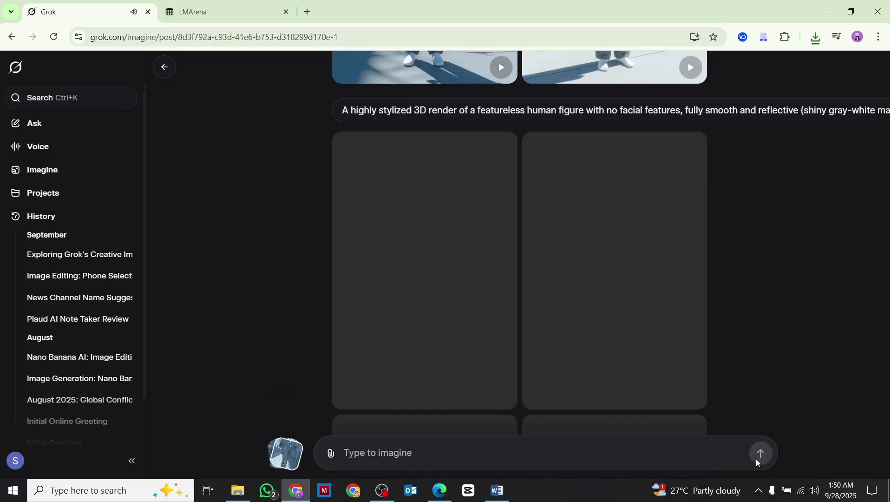
Step: Choose a cafeteria image of the prisoner in a collared shirt holding a metal tray, make a video from it and download it
scroll(700, 380, down, 4)
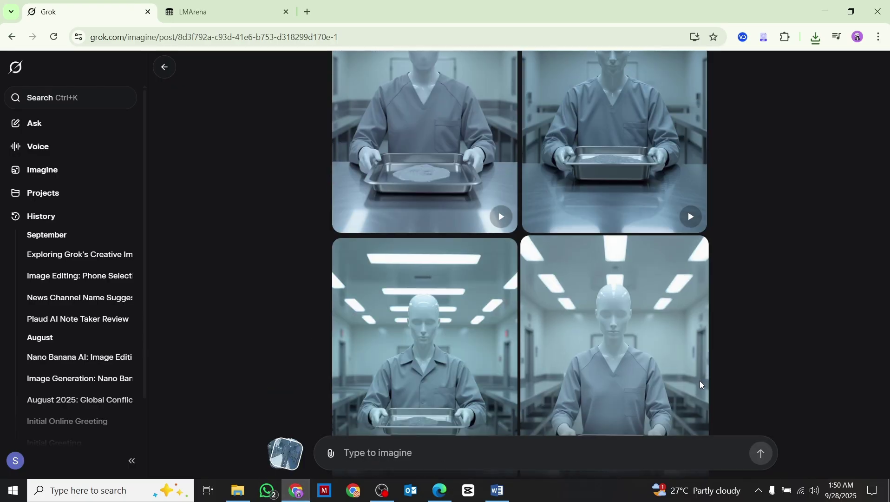
scroll(660, 374, down, 9)
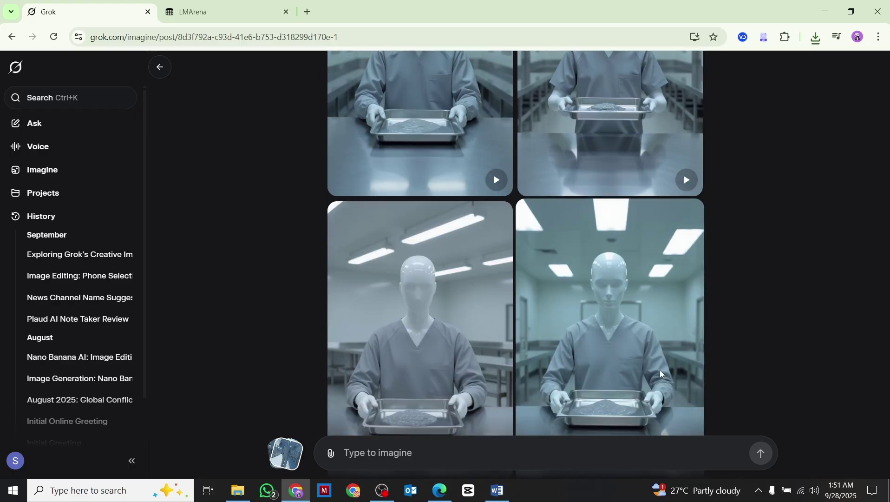
click(661, 374)
click(655, 417)
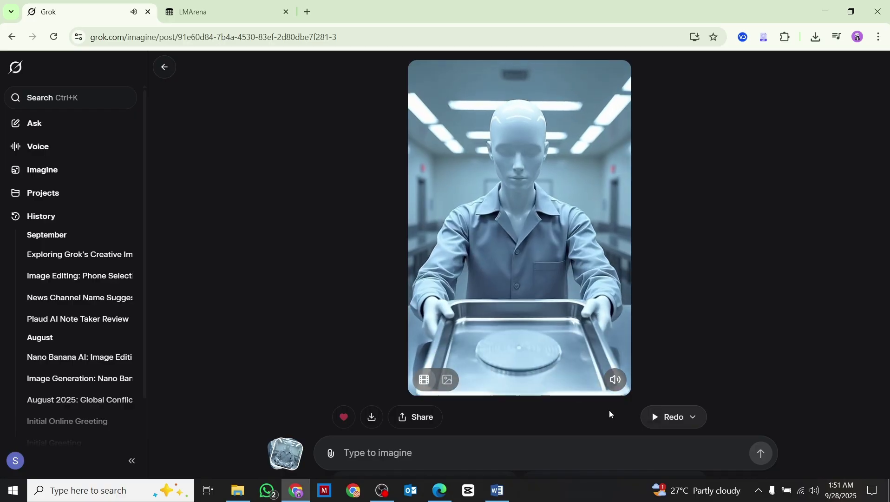
click(375, 418)
Step: In ChatGPT, copy the scene 6 suggestions, "Inside these walls, survival takes many forms...", and submit them to the 3D Image generator chat
key(alt+Tab)
drag(308, 288, 606, 387)
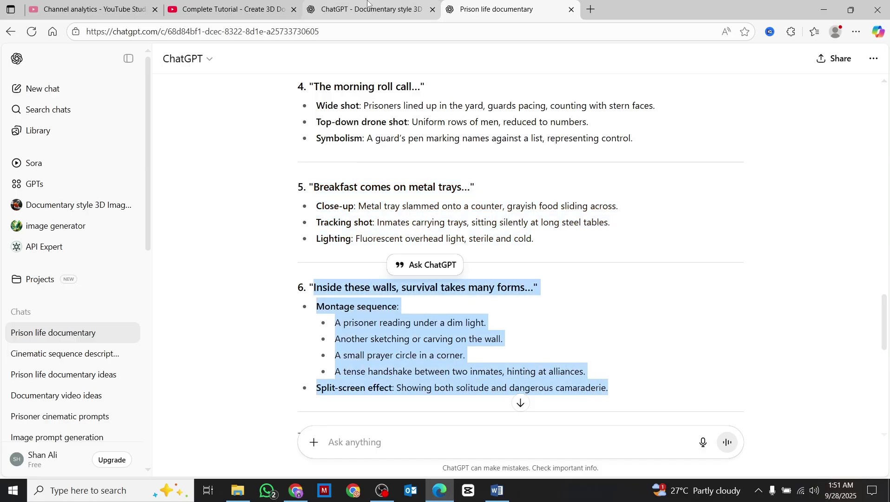
key(ctrl+c)
click(346, 448)
key(ctrl+v)
click(727, 442)
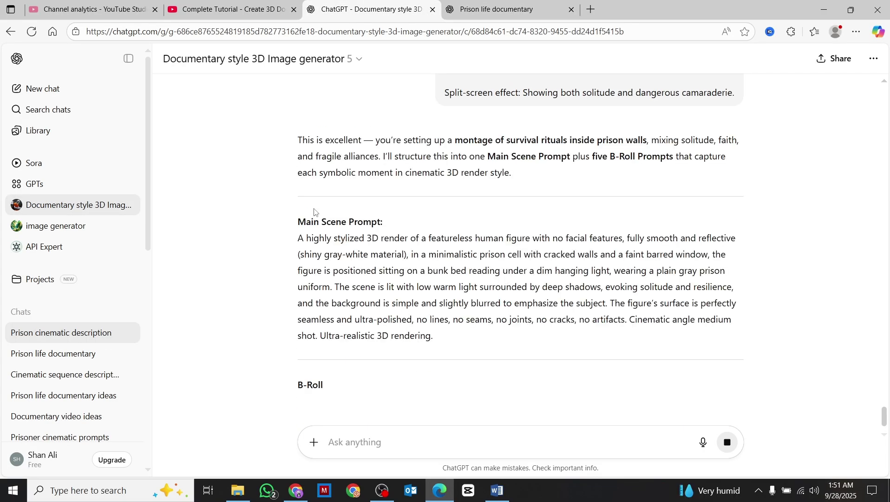
Step: Copy the new Main Scene Prompt about reading in a cell with cracked walls and generate images from it in Grok Imagine
drag(298, 238, 404, 349)
key(ctrl+Tab)
click(354, 437)
click(296, 491)
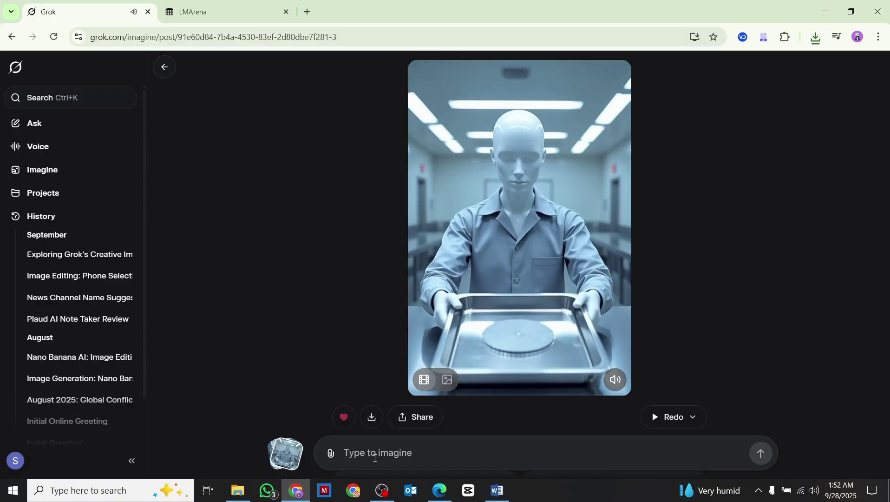
click(372, 455)
key(ctrl+v)
click(757, 453)
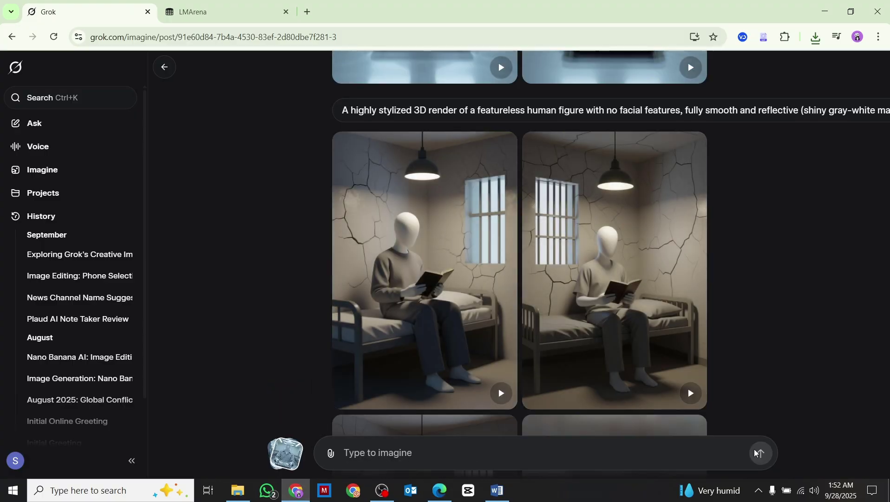
Step: Choose the image of the prisoner reading on the bunk under the hanging lamp, make a video from it and download it
scroll(672, 355, down, 2)
click(507, 275)
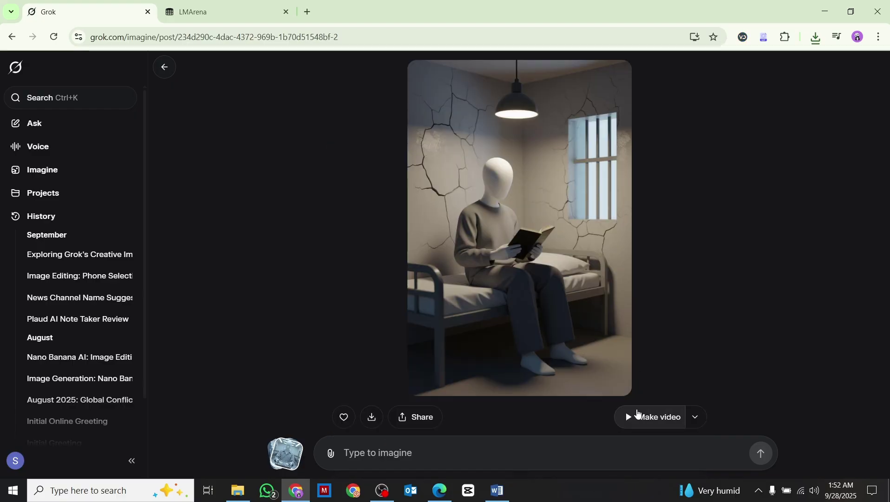
click(637, 414)
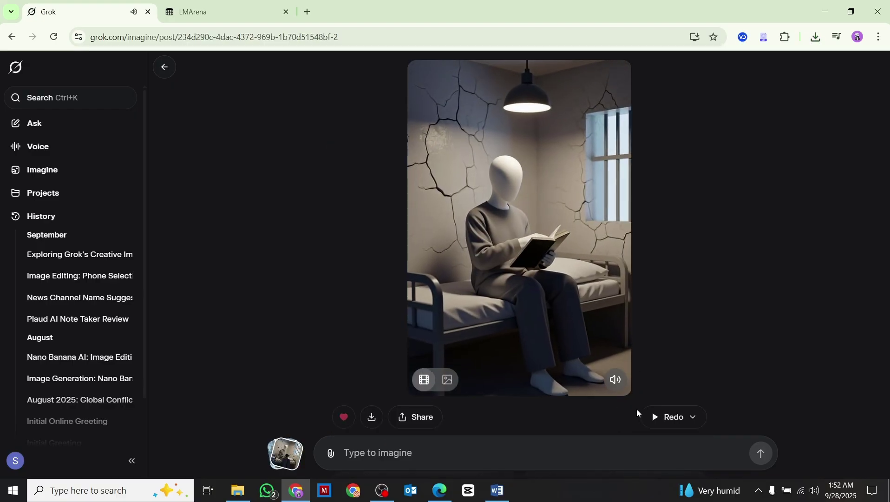
click(372, 417)
scroll(608, 357, down, 5)
scroll(608, 357, down, 3)
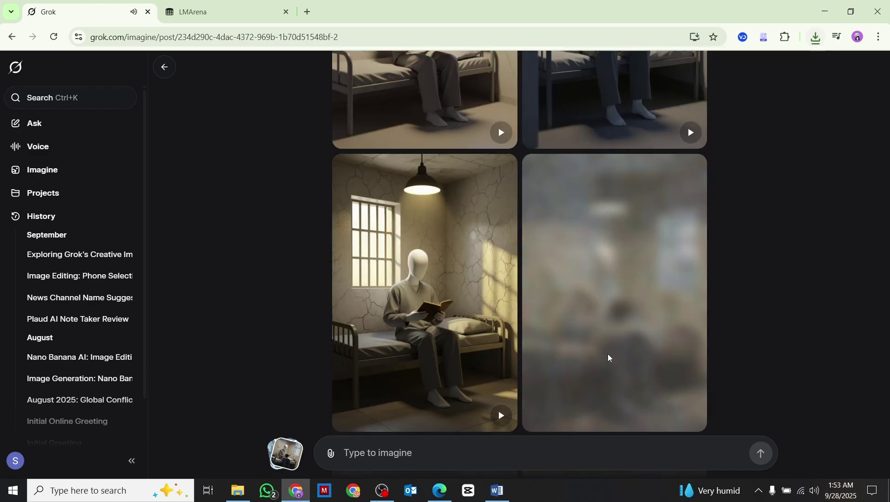